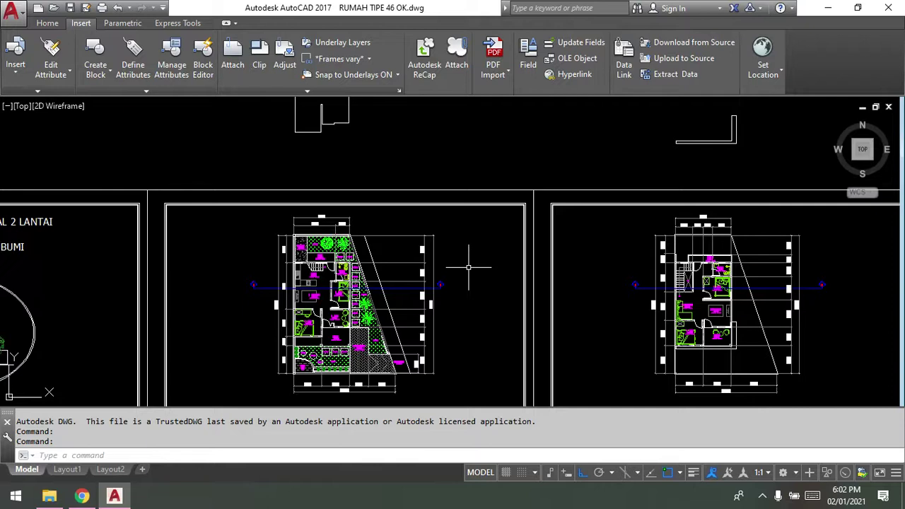
# Zoom in and out to inspect the floor plan's level and floor labels
pyautogui.scroll(4, 309, 244)
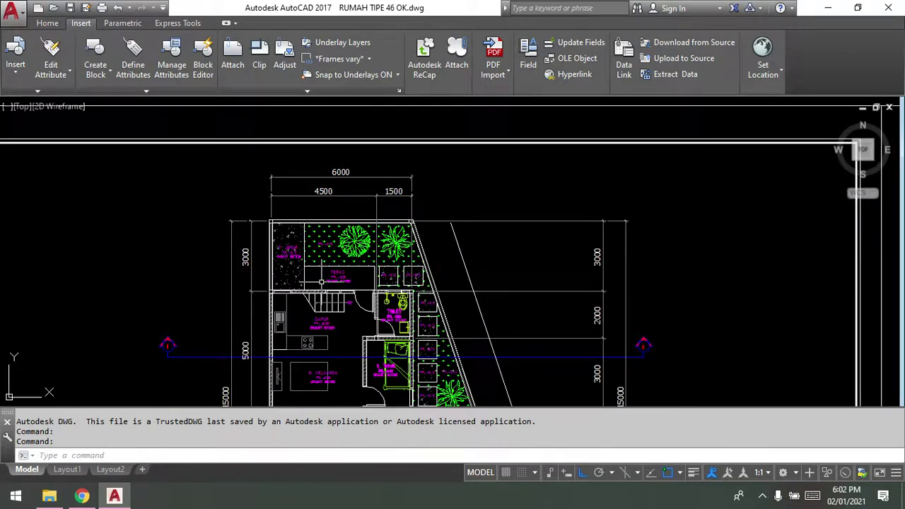
pyautogui.scroll(6, 322, 282)
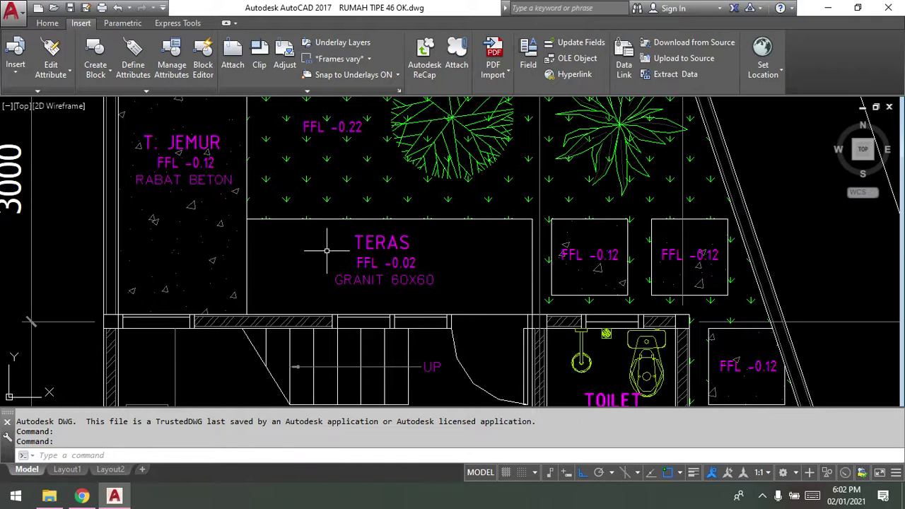
pyautogui.scroll(-6, 326, 250)
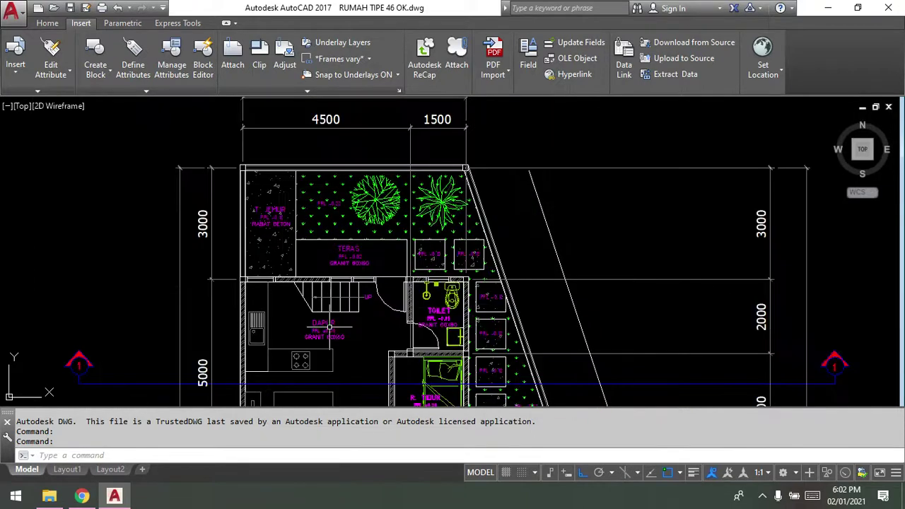
pyautogui.scroll(2, 328, 340)
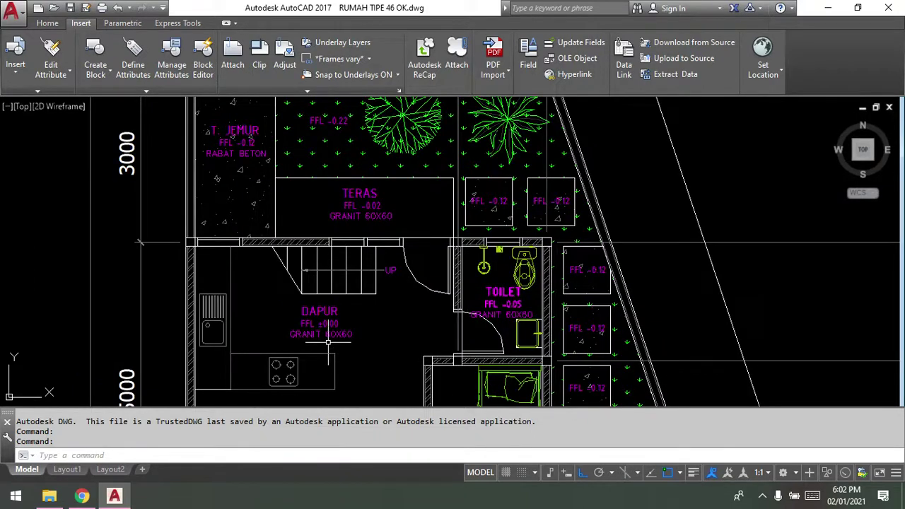
pyautogui.scroll(2, 328, 342)
pyautogui.scroll(2, 318, 333)
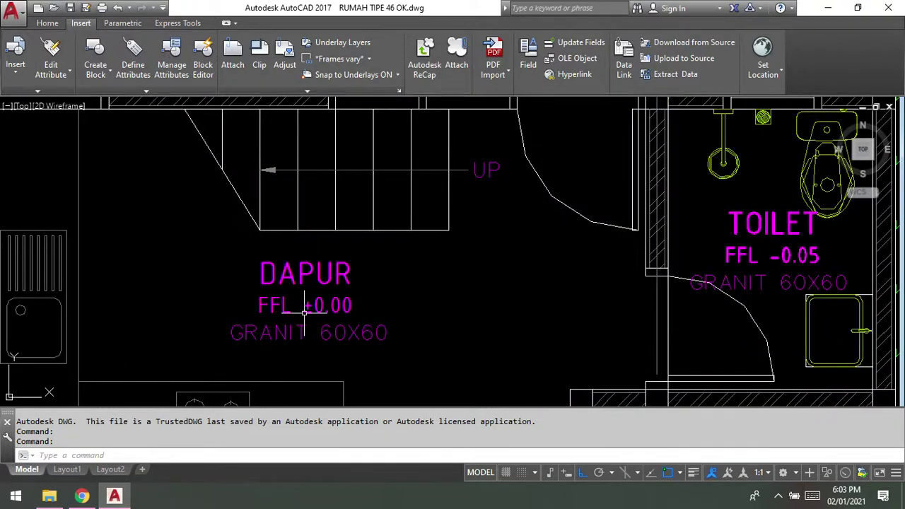
pyautogui.scroll(-2, 301, 311)
pyautogui.scroll(-5, 311, 278)
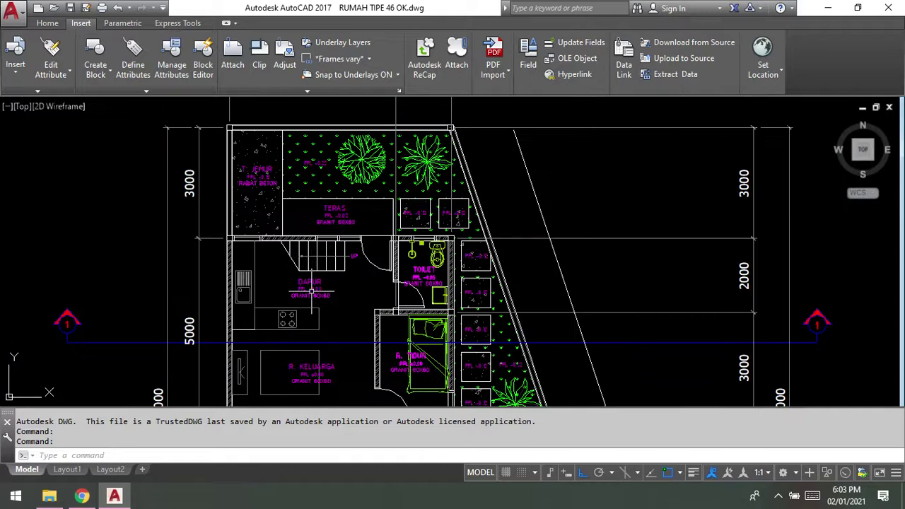
pyautogui.scroll(6, 297, 286)
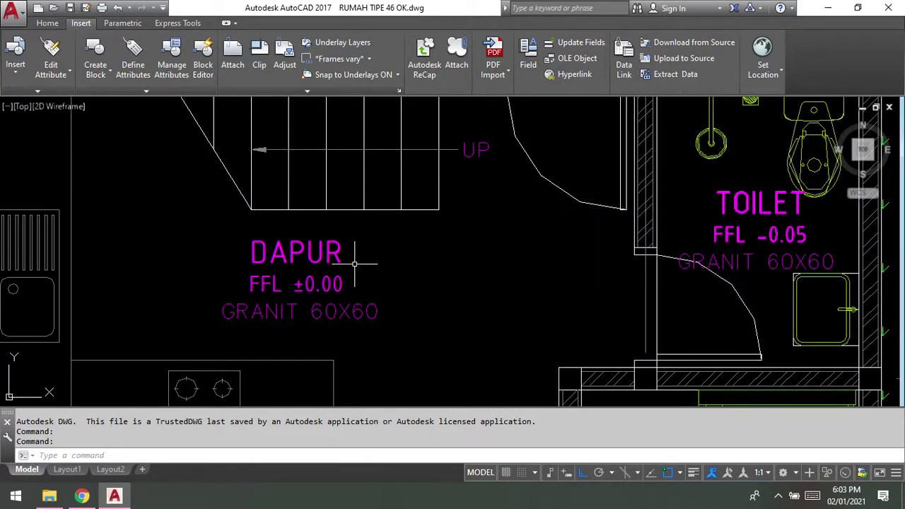
pyautogui.scroll(-7, 344, 268)
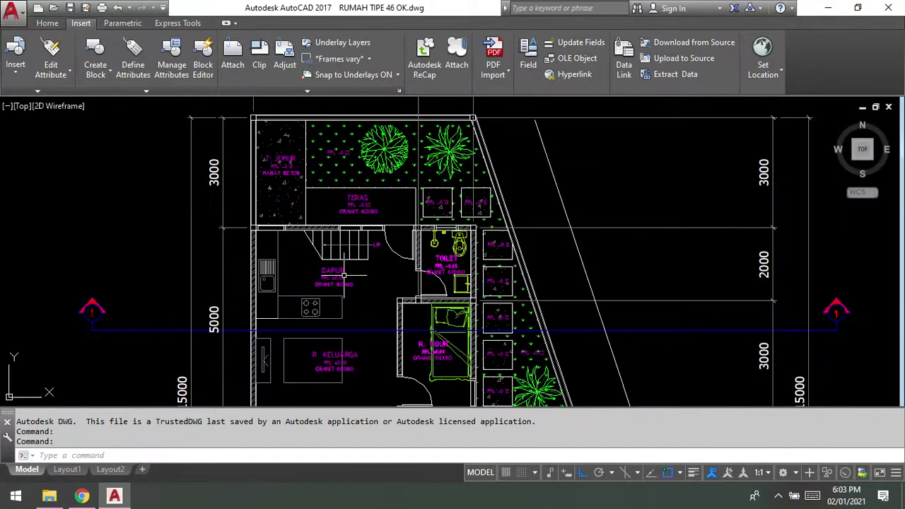
pyautogui.scroll(2, 362, 173)
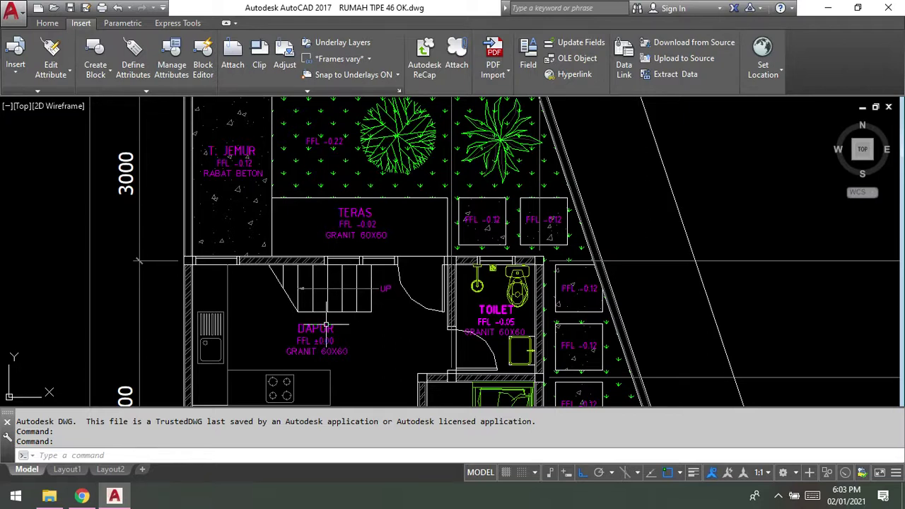
pyautogui.scroll(4, 326, 369)
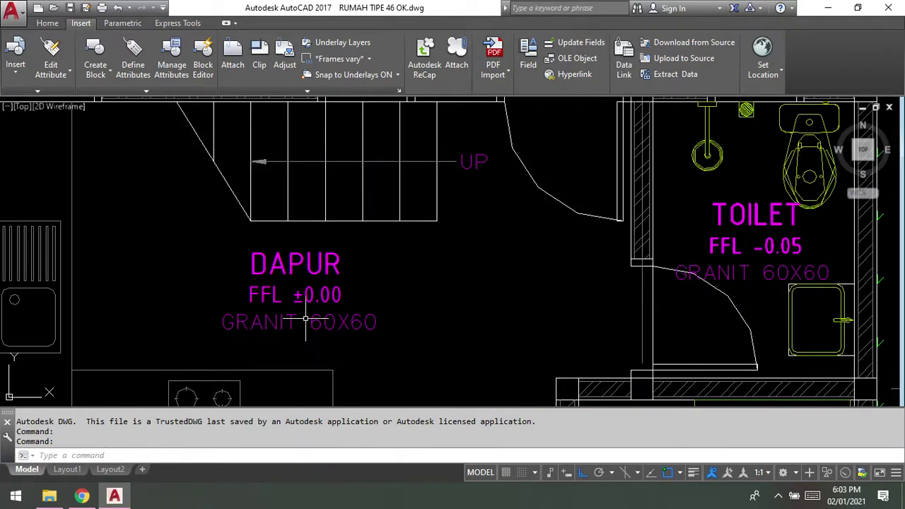
pyautogui.scroll(-6, 334, 253)
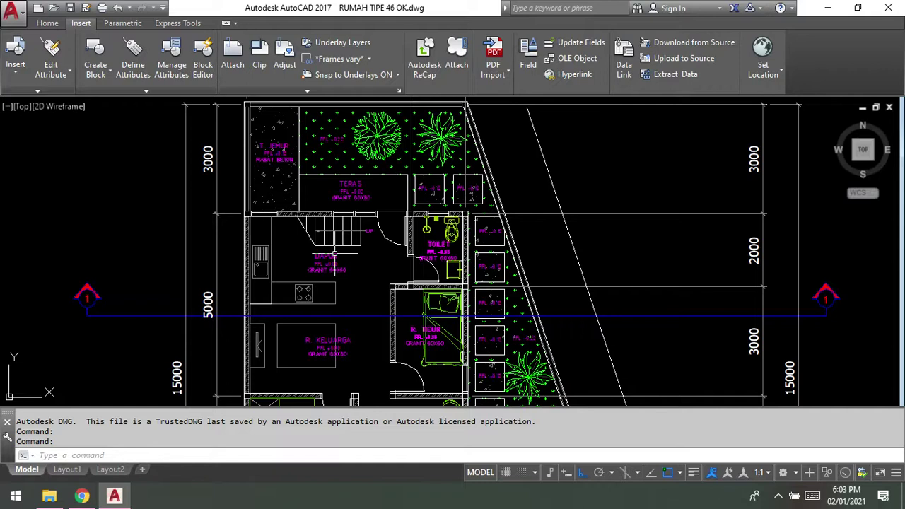
# Open Find and Replace with the FIND command and move it to the right
pyautogui.write('FIND')
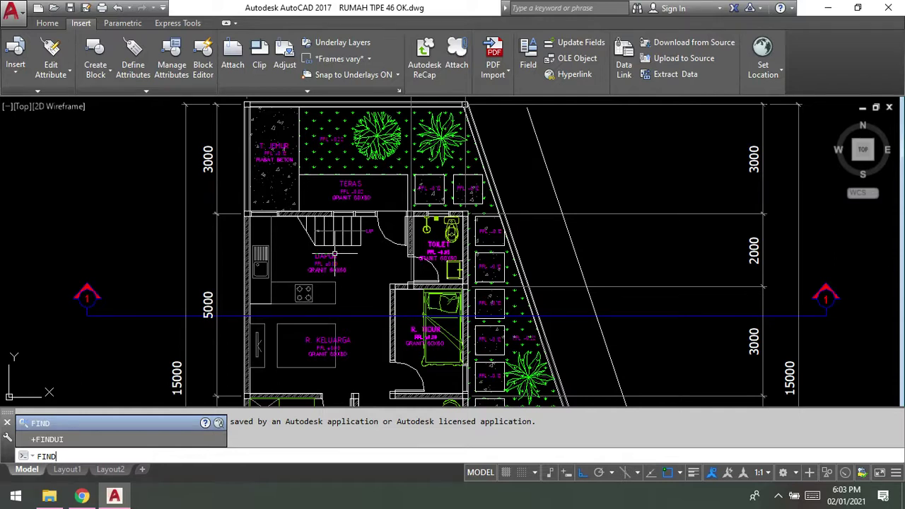
pyautogui.press('Return')
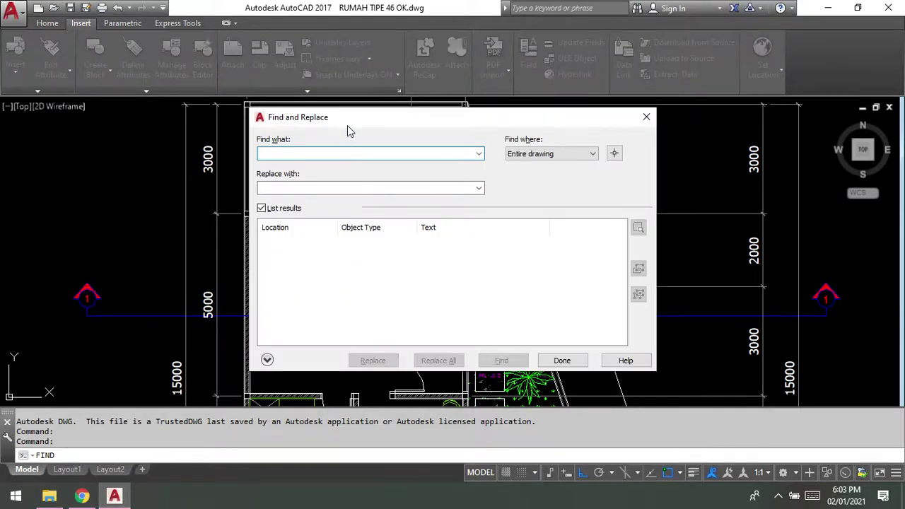
pyautogui.moveTo(347, 125); pyautogui.dragTo(530, 145)
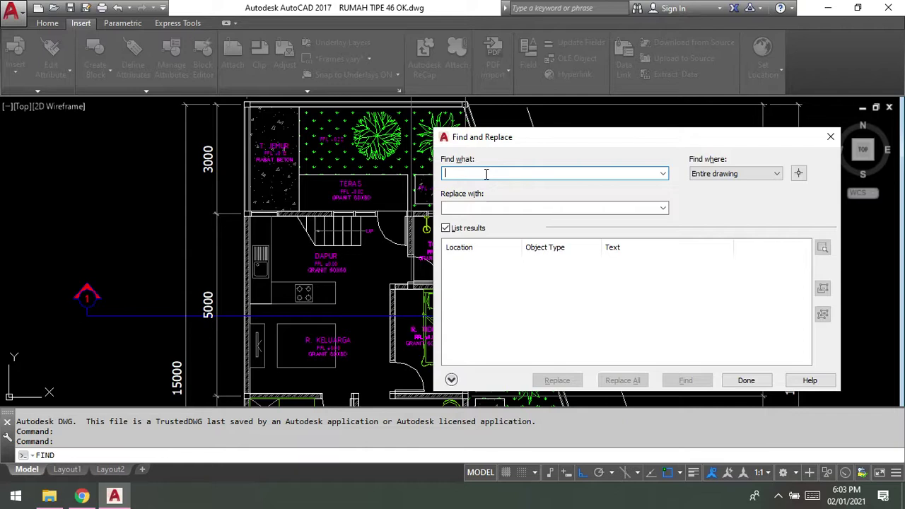
# Search for 'FFL %%P0.00', replace it with 'FFL +0.10', and start selecting objects
pyautogui.write('FFL ')
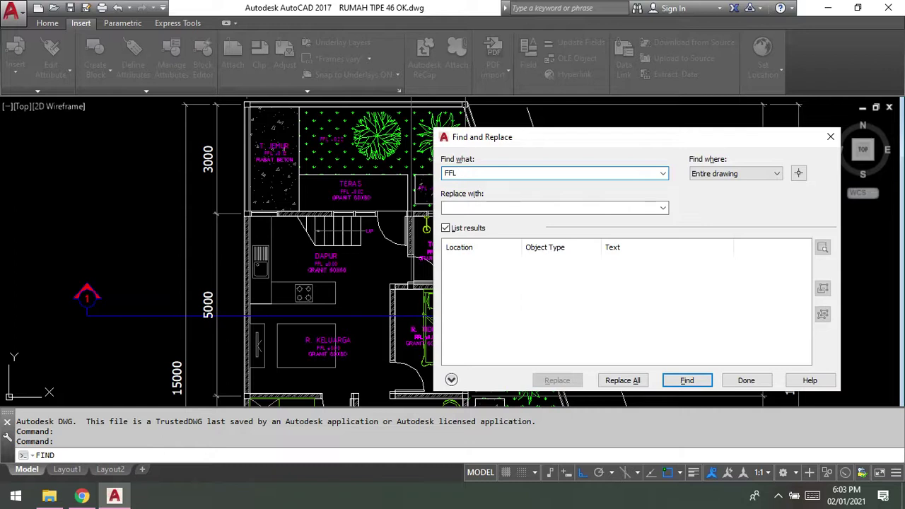
pyautogui.write('%%')
pyautogui.write('P')
pyautogui.write('0.00')
pyautogui.click(554, 207)
pyautogui.write('FF')
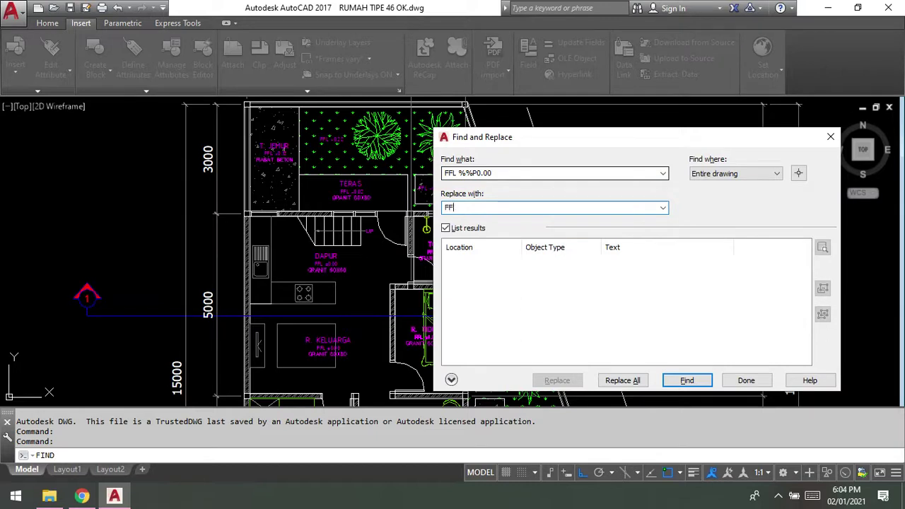
pyautogui.write('L ')
pyautogui.write('+')
pyautogui.write('0.00')
pyautogui.press('BackSpace')
pyautogui.press('BackSpace')
pyautogui.write('10')
pyautogui.click(798, 173)
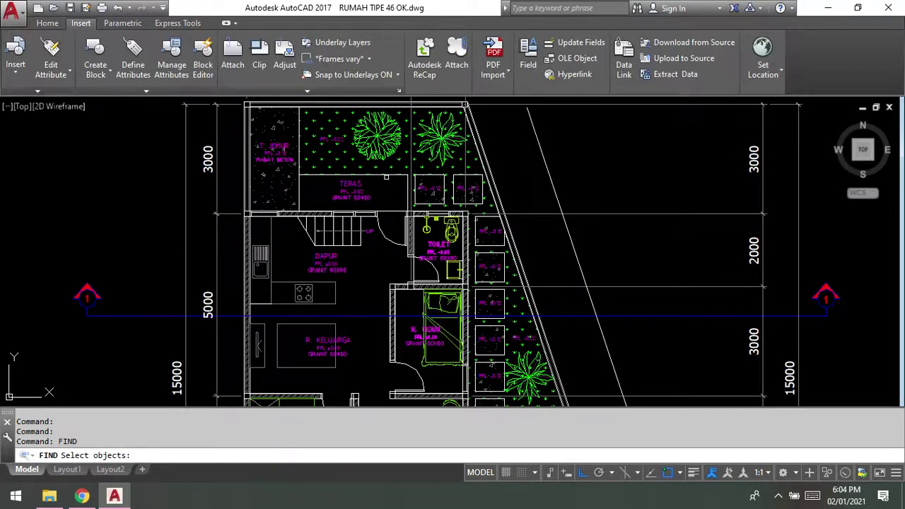
# Window-select the entire floor plan (305 objects) as the search area
pyautogui.scroll(-10, 488, 195)
pyautogui.scroll(6, 330, 137)
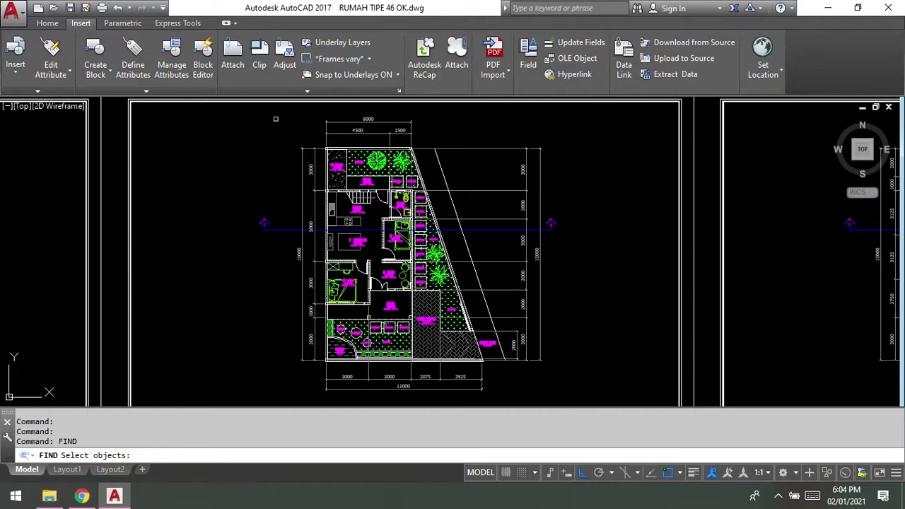
pyautogui.click(275, 118)
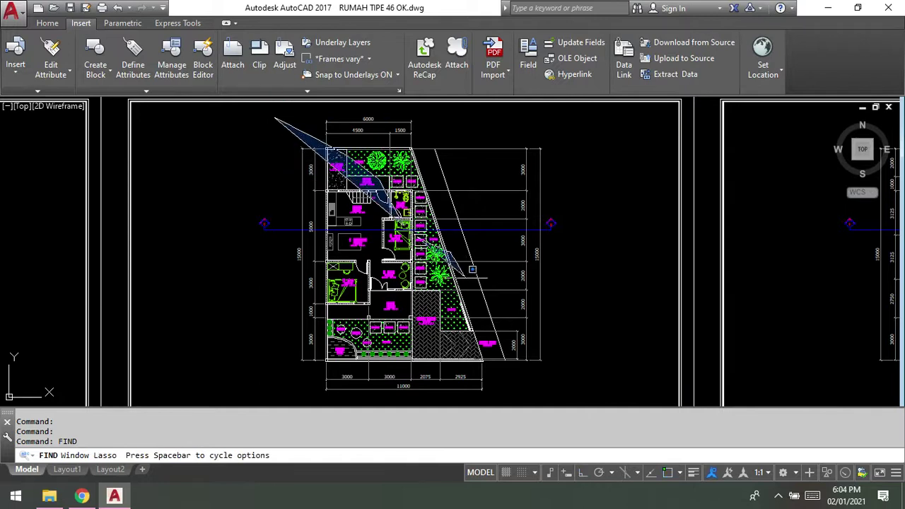
pyautogui.moveTo(312, 134); pyautogui.dragTo(301, 149)
pyautogui.moveTo(276, 120); pyautogui.dragTo(304, 152)
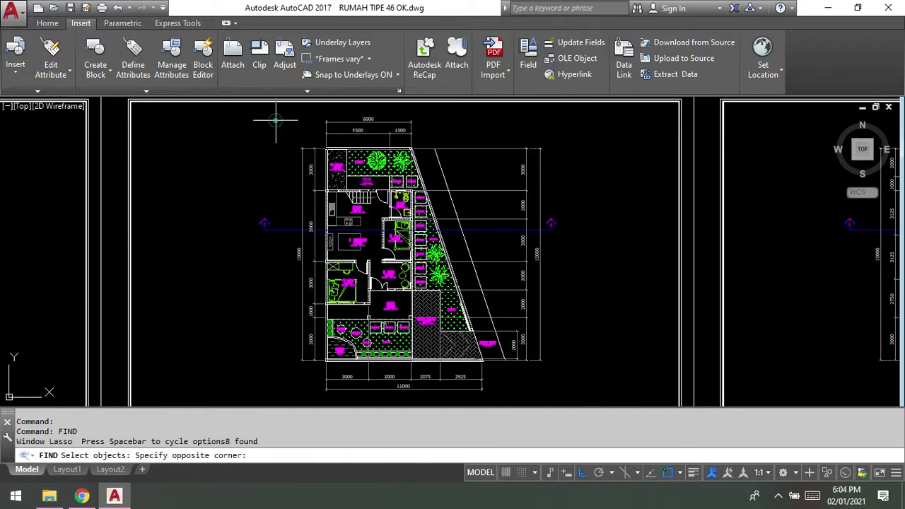
pyautogui.moveTo(253, 130); pyautogui.dragTo(312, 160)
pyautogui.click(251, 128)
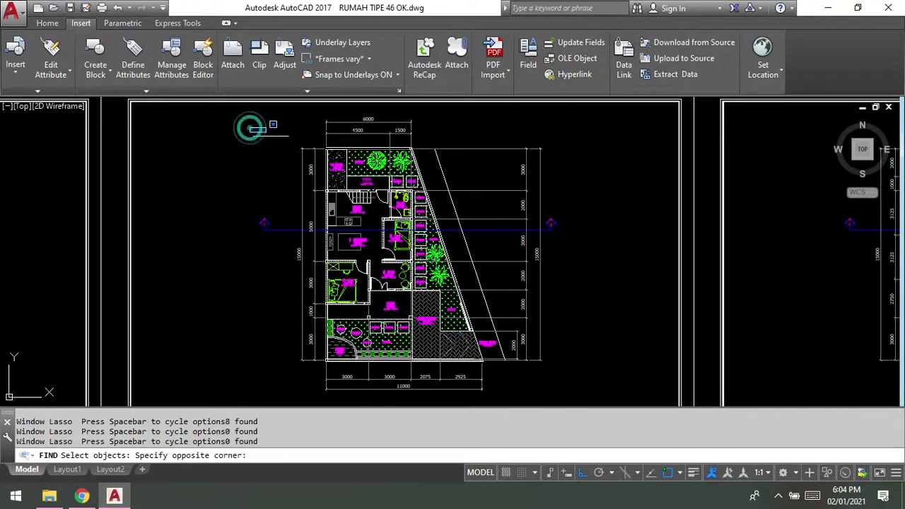
pyautogui.click(508, 387)
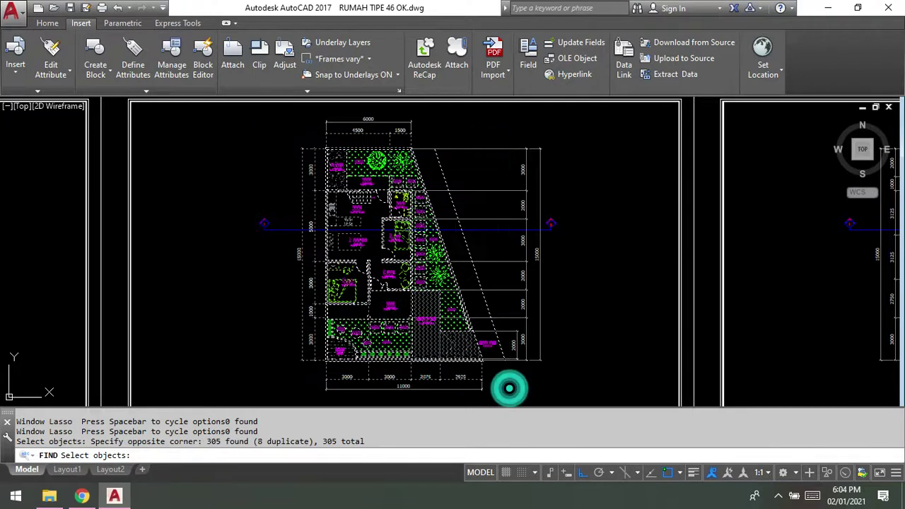
pyautogui.press('Return')
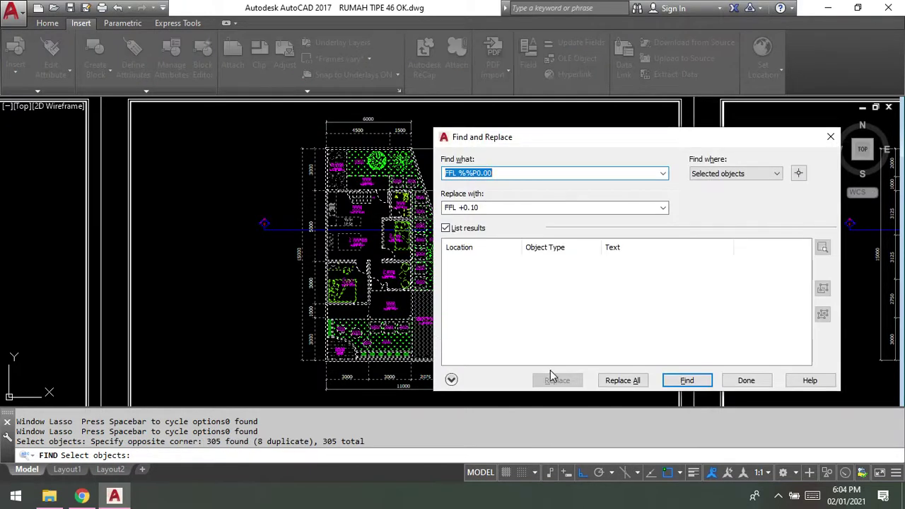
# Replace all five FFL ±0.00 labels with FFL +0.10 and close the dialog
pyautogui.click(613, 381)
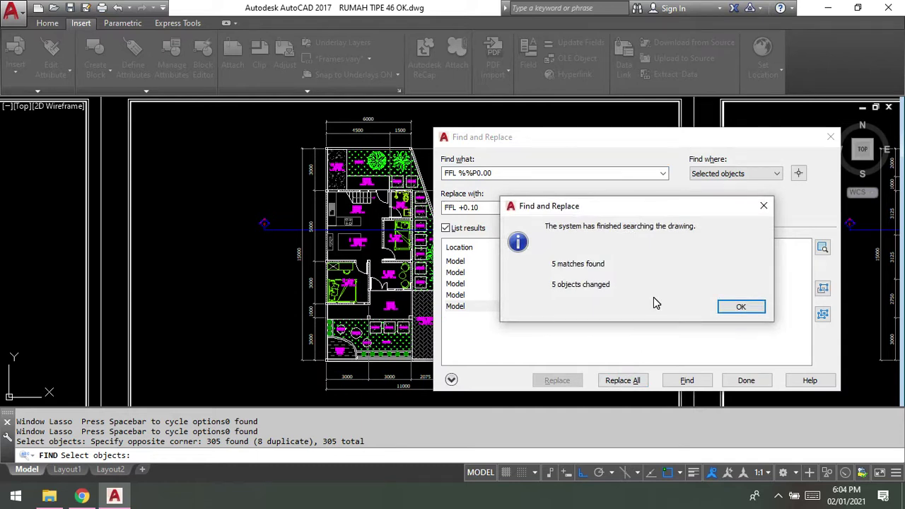
pyautogui.click(735, 308)
pyautogui.click(749, 382)
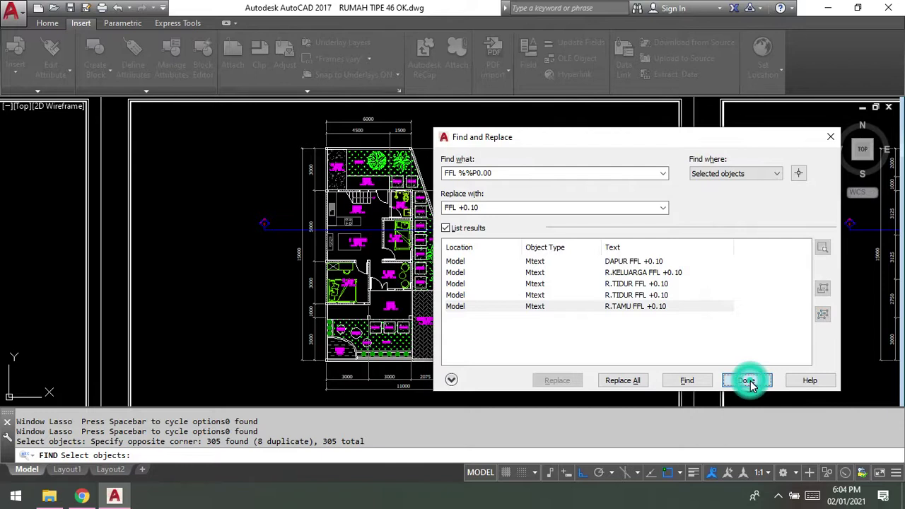
pyautogui.scroll(5, 347, 213)
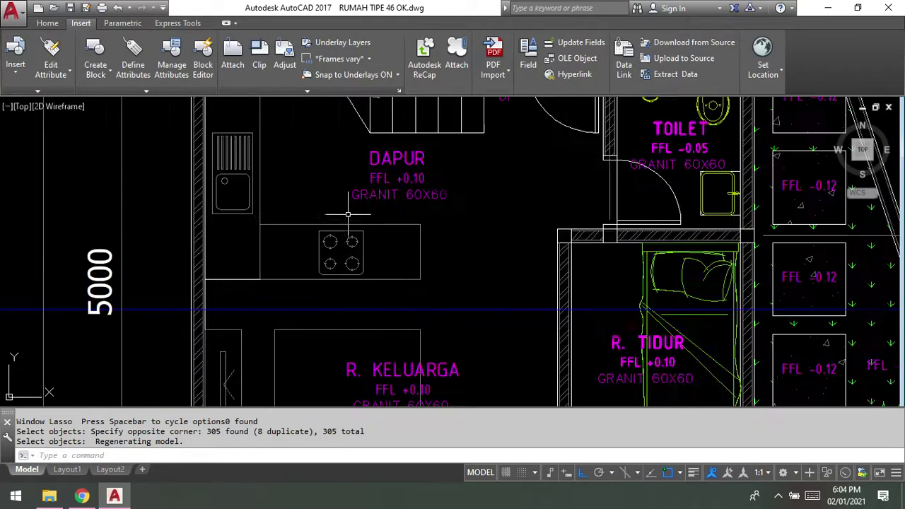
pyautogui.scroll(4, 410, 164)
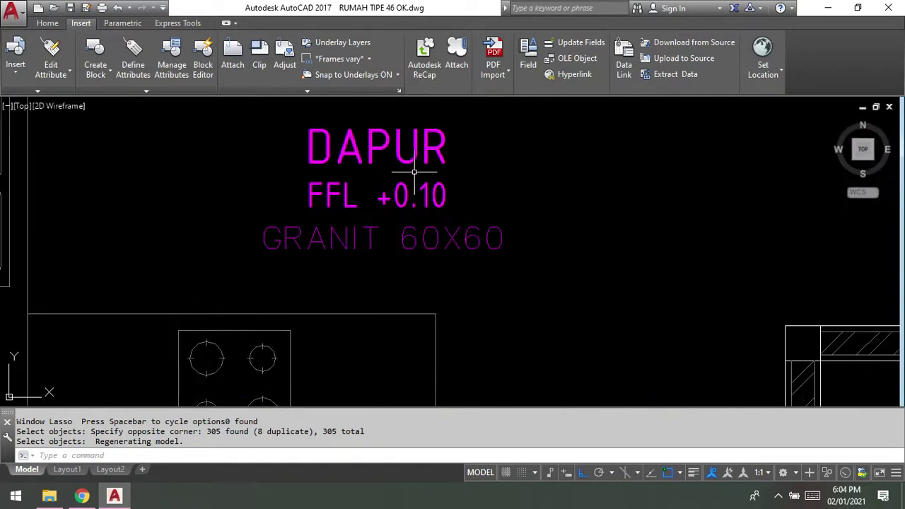
pyautogui.scroll(-6, 414, 172)
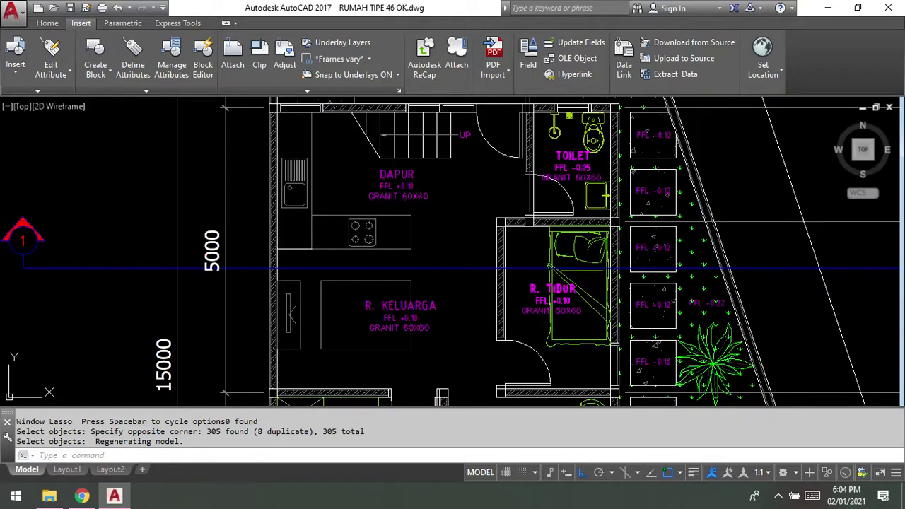
pyautogui.scroll(6, 405, 326)
pyautogui.scroll(-8, 404, 321)
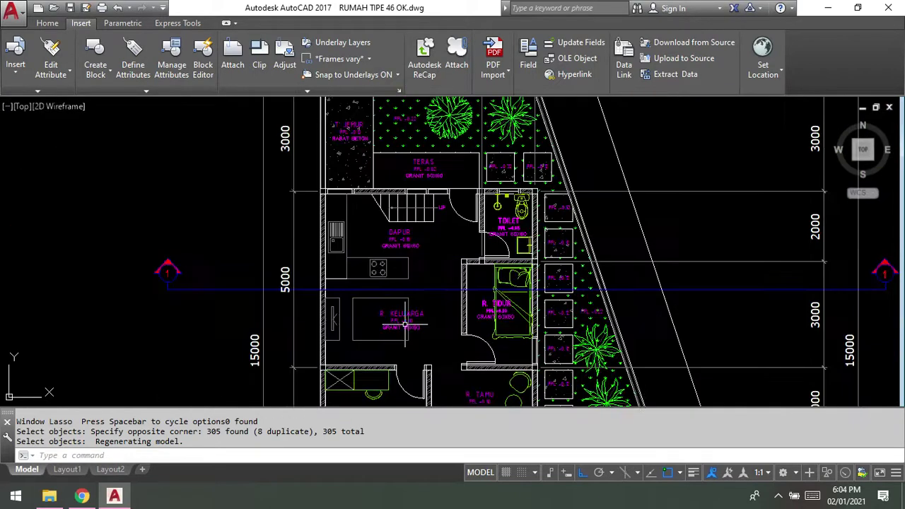
pyautogui.scroll(4, 403, 242)
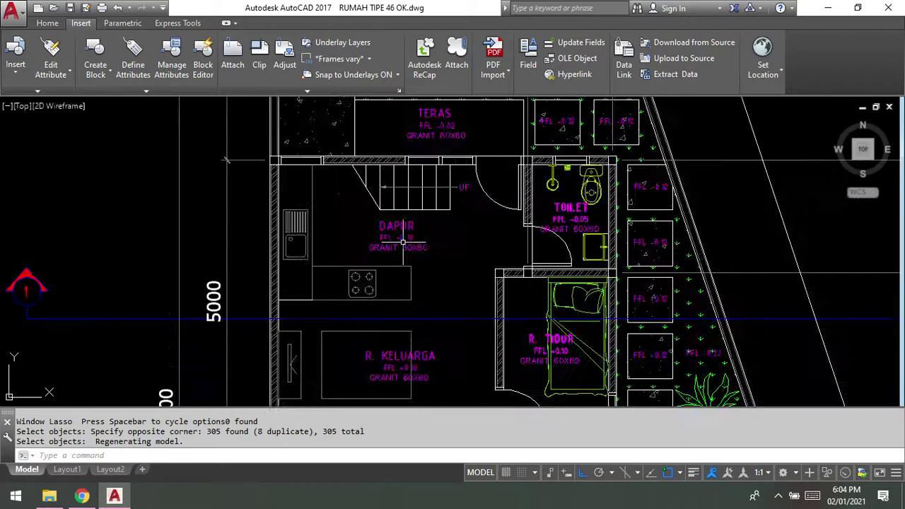
pyautogui.scroll(4, 403, 241)
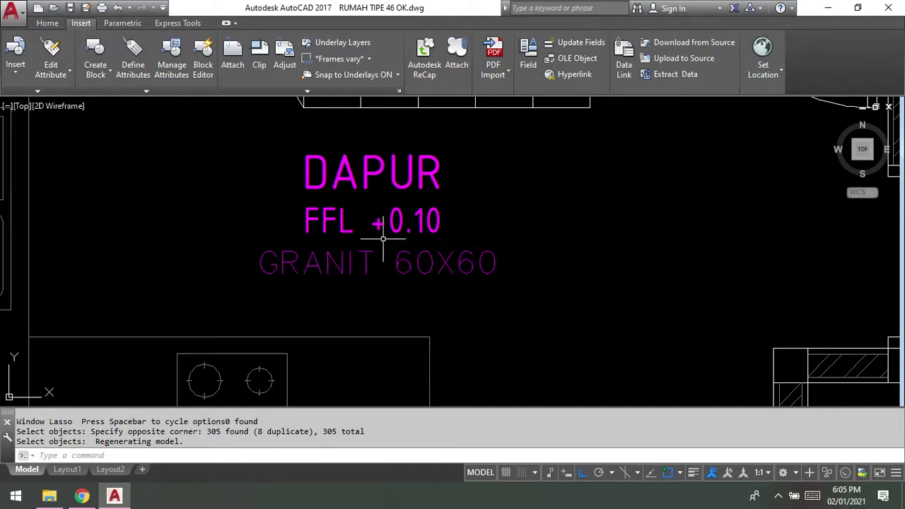
pyautogui.scroll(-2, 382, 239)
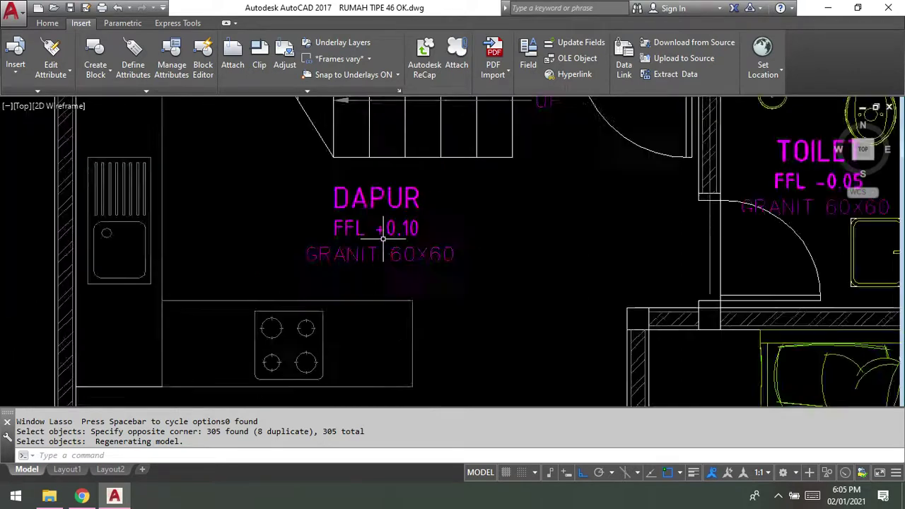
pyautogui.scroll(-6, 382, 239)
pyautogui.scroll(-2, 383, 239)
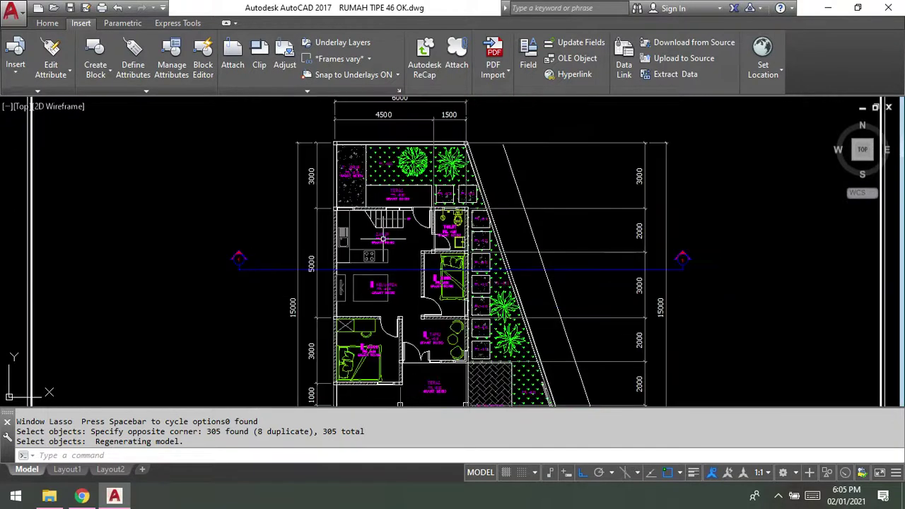
# Reopen Find and Replace with FIND, searching 'GRANIT 60 X 60' to replace with 'MARMER'
pyautogui.write('F')
pyautogui.write('IND')
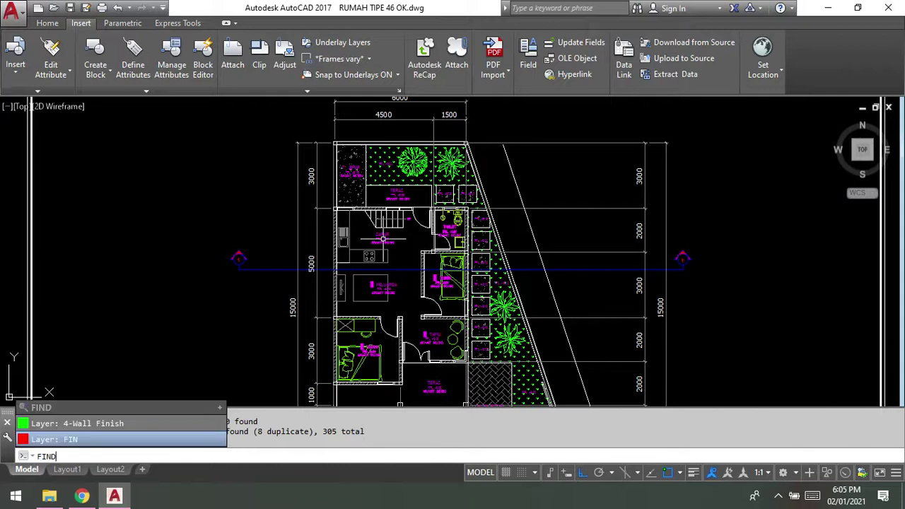
pyautogui.press('Return')
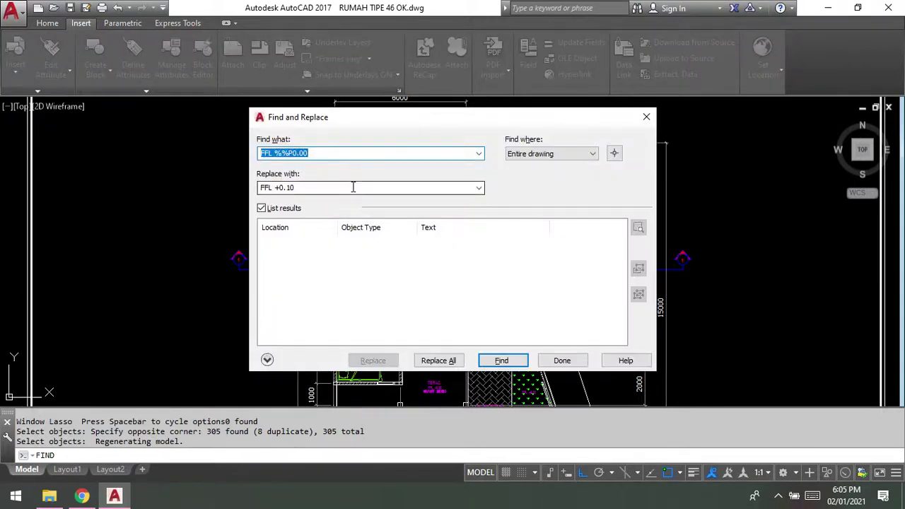
pyautogui.moveTo(351, 118); pyautogui.dragTo(561, 140)
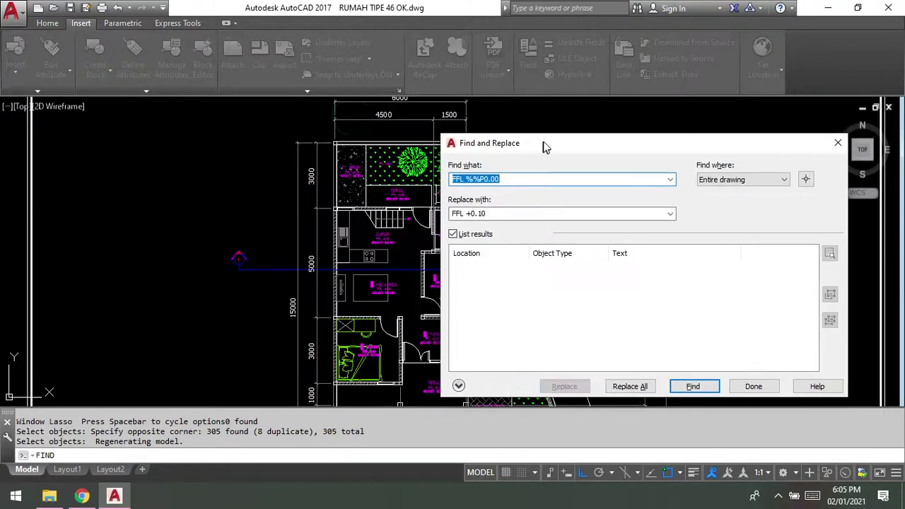
pyautogui.write('GRANIT 60 X 60')
pyautogui.press('Tab')
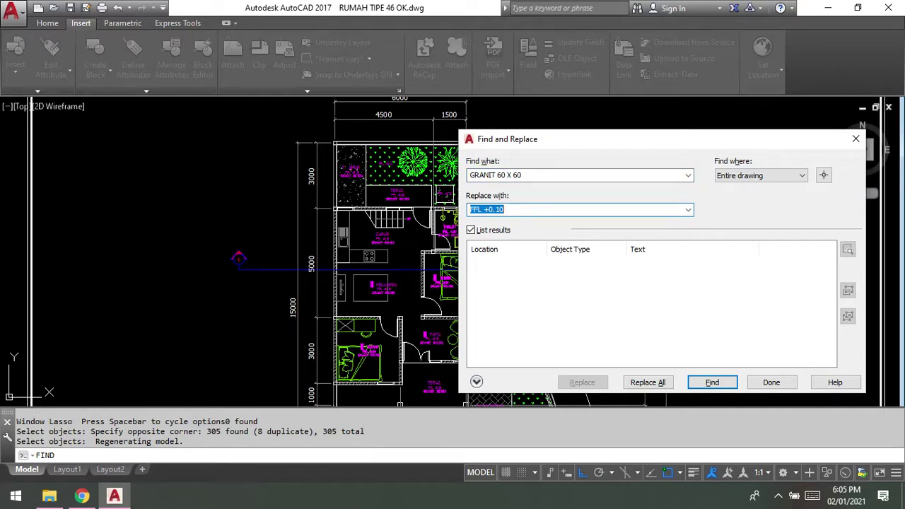
pyautogui.write('MARMER')
# Limit the search to the left floor-plan sheet by window-selecting it
pyautogui.click(823, 174)
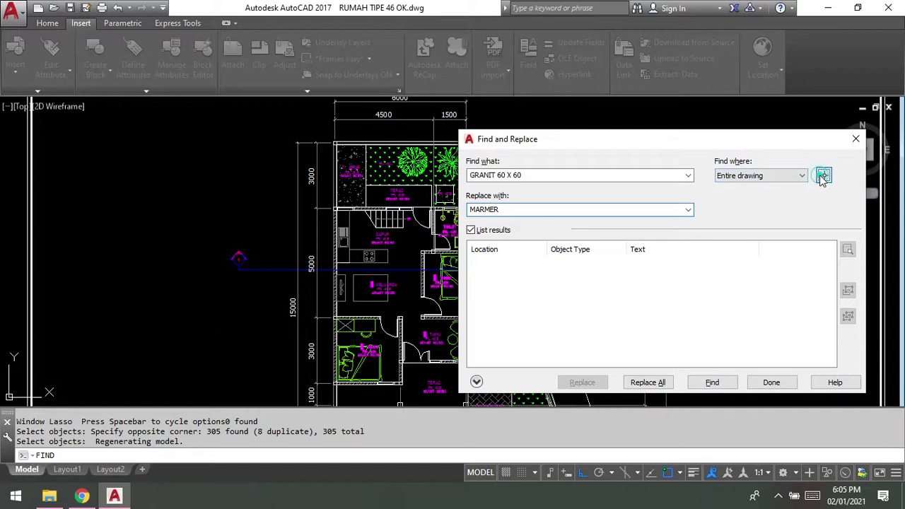
pyautogui.scroll(8, 420, 221)
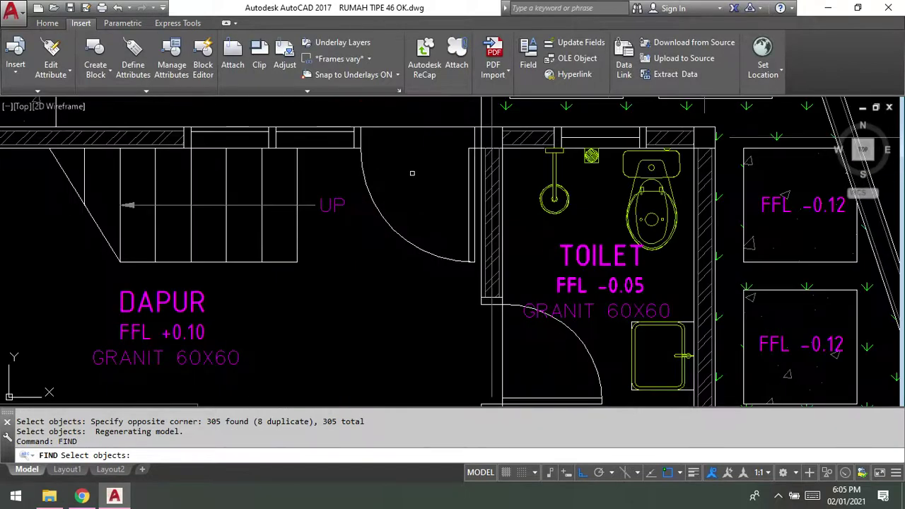
pyautogui.scroll(-2, 415, 200)
pyautogui.scroll(-2, 416, 199)
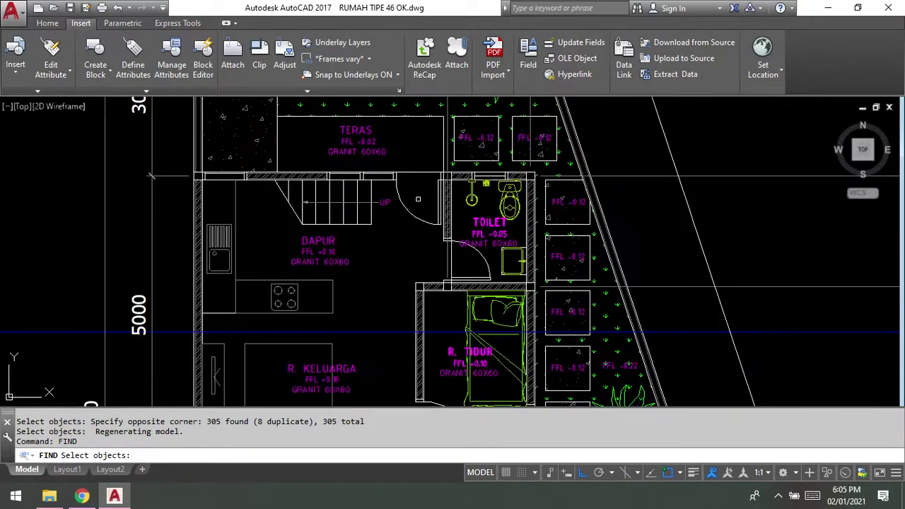
pyautogui.scroll(-4, 372, 163)
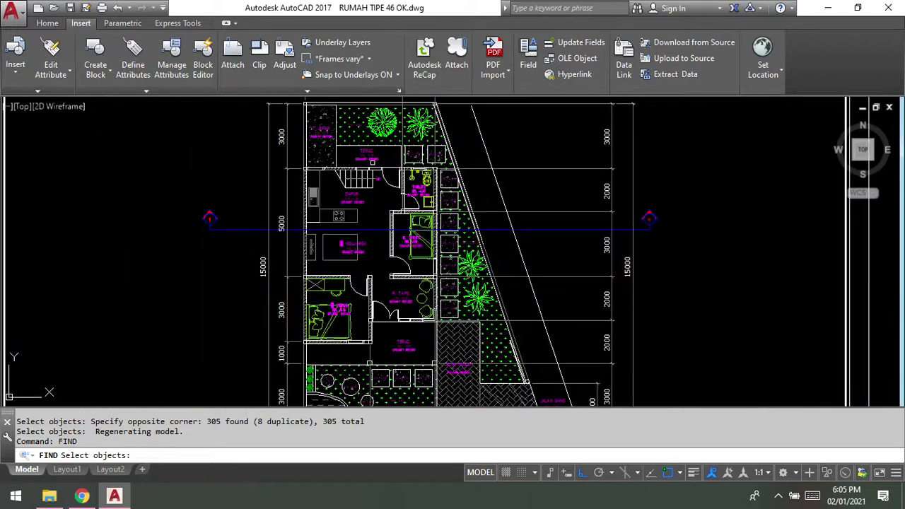
pyautogui.scroll(-4, 373, 162)
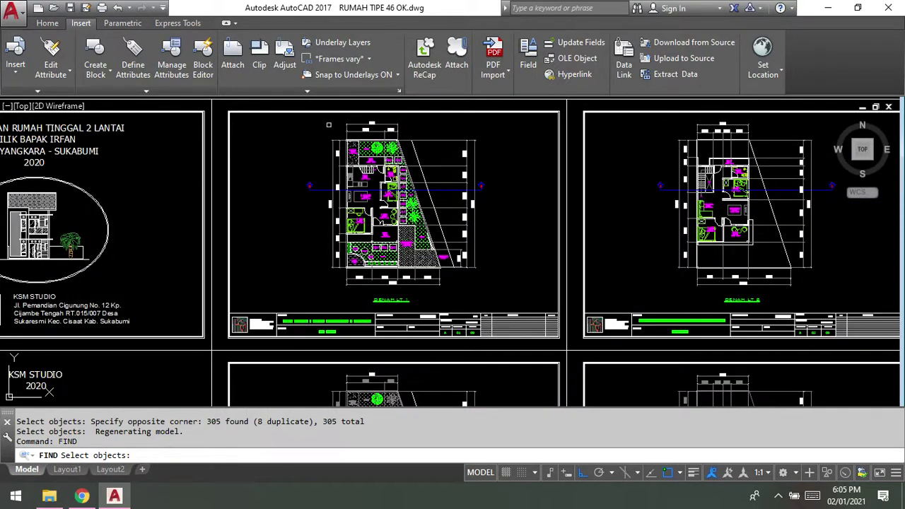
pyautogui.click(309, 122)
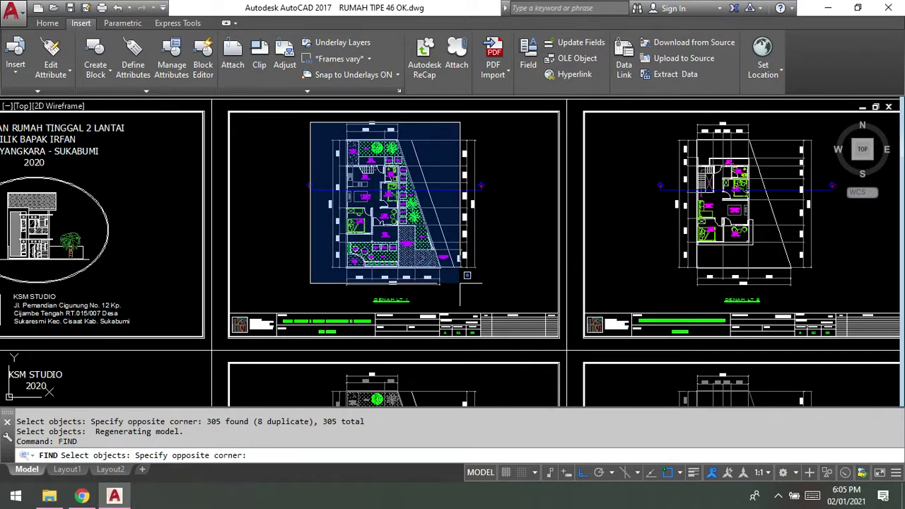
pyautogui.click(460, 282)
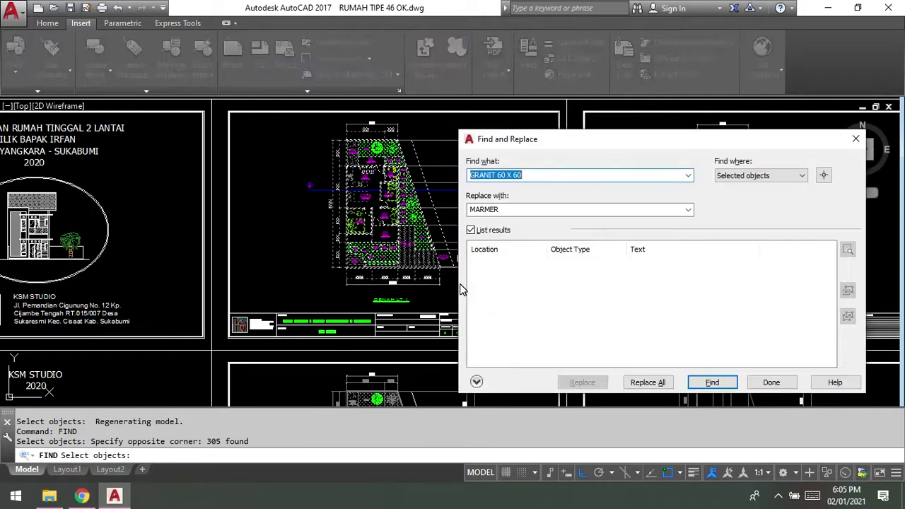
# After Replace All finds no matches, correct the search text to 'GRANIT 60X60'
pyautogui.click(636, 383)
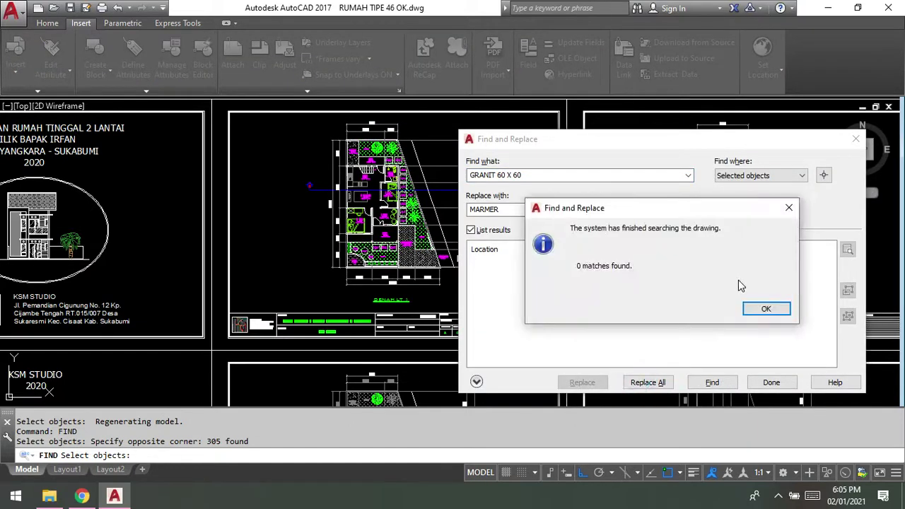
pyautogui.click(764, 309)
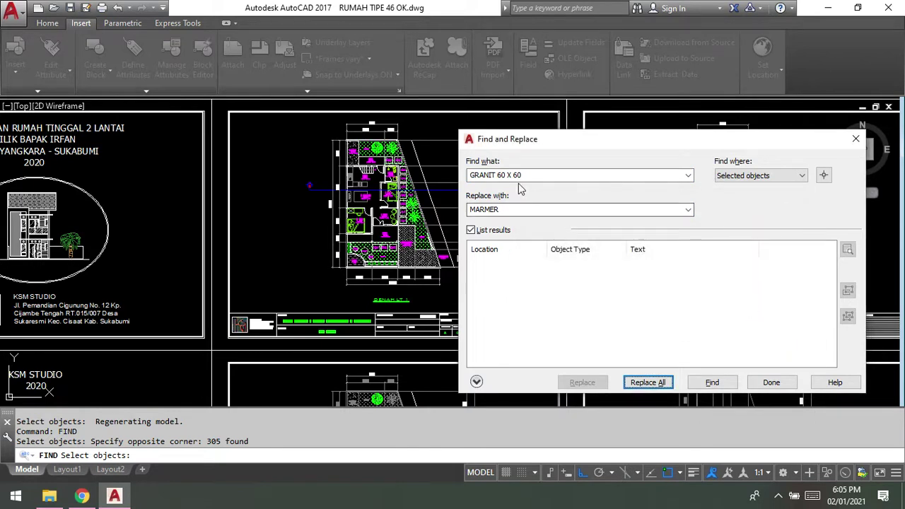
pyautogui.click(516, 176)
pyautogui.click(516, 176)
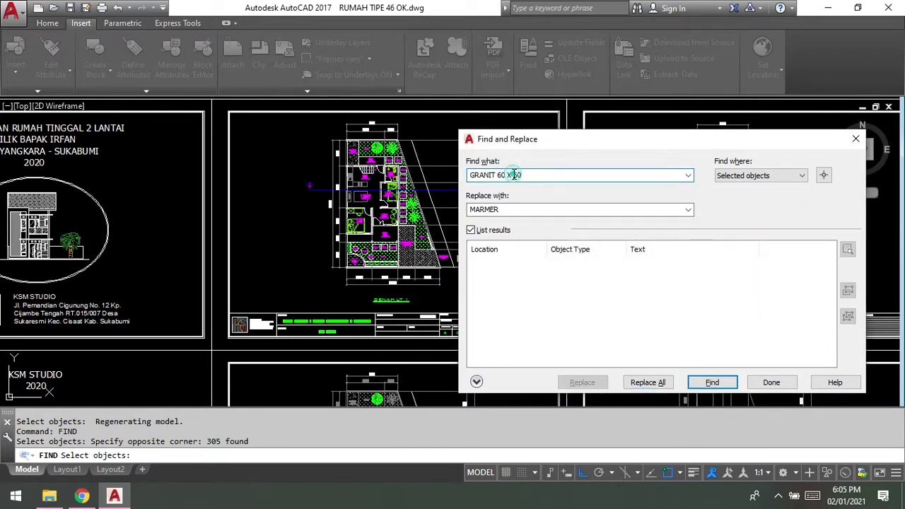
pyautogui.write('5')
pyautogui.click(509, 174)
pyautogui.press('BackSpace')
# Replace all 8 GRANIT 60X60 labels with MARMER and close the dialog
pyautogui.click(639, 383)
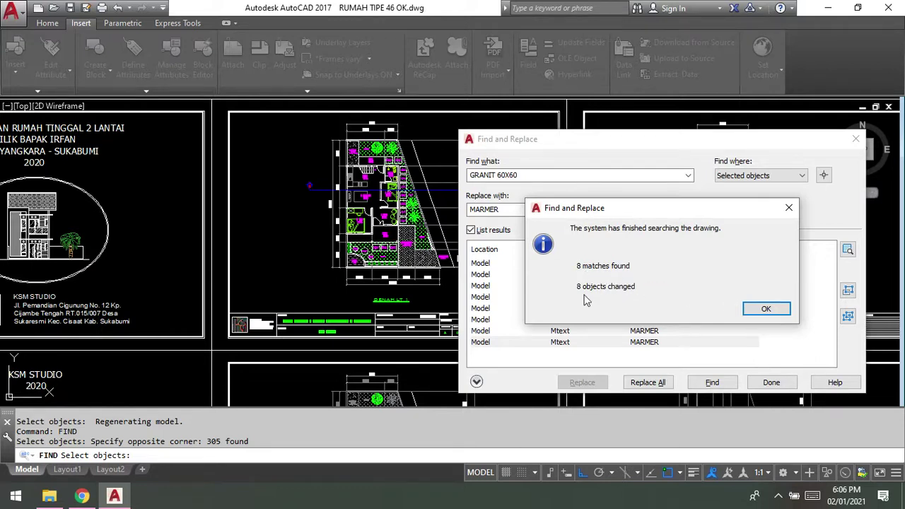
pyautogui.click(769, 313)
pyautogui.click(770, 382)
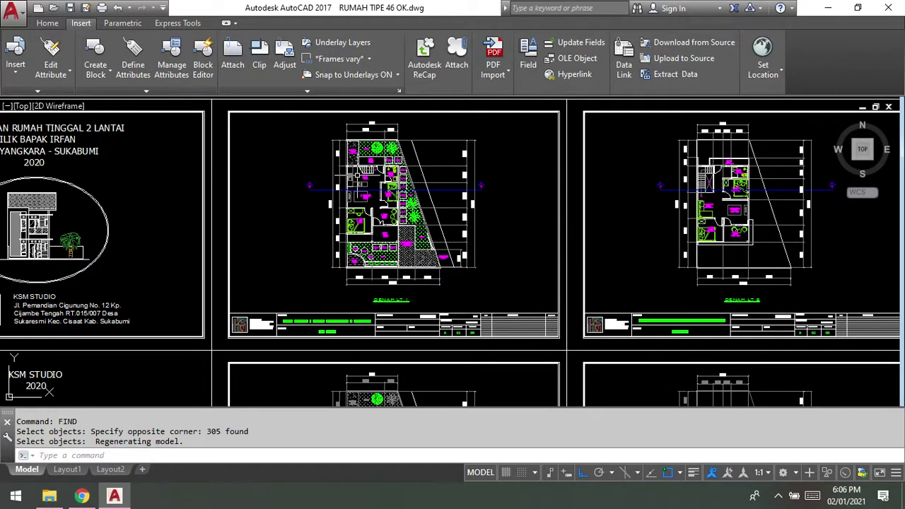
pyautogui.scroll(5, 364, 187)
pyautogui.scroll(2, 382, 187)
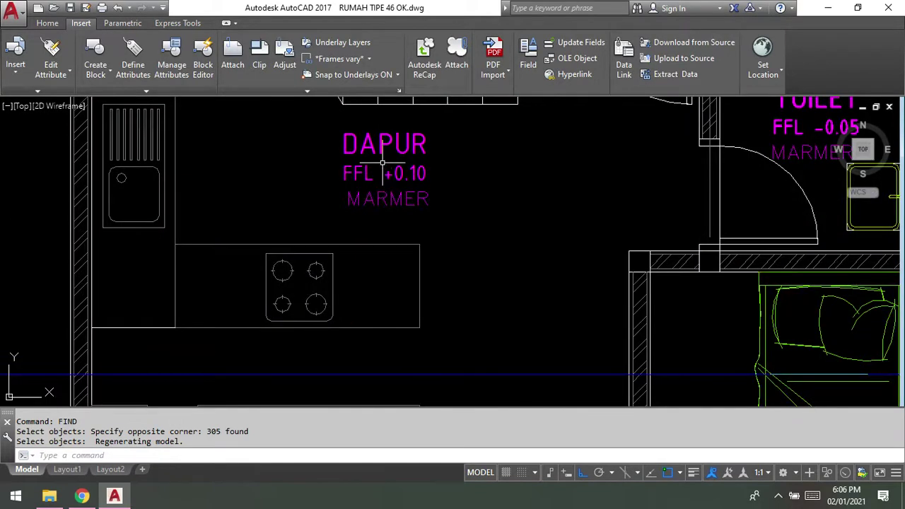
pyautogui.scroll(2, 385, 162)
pyautogui.scroll(-2, 388, 242)
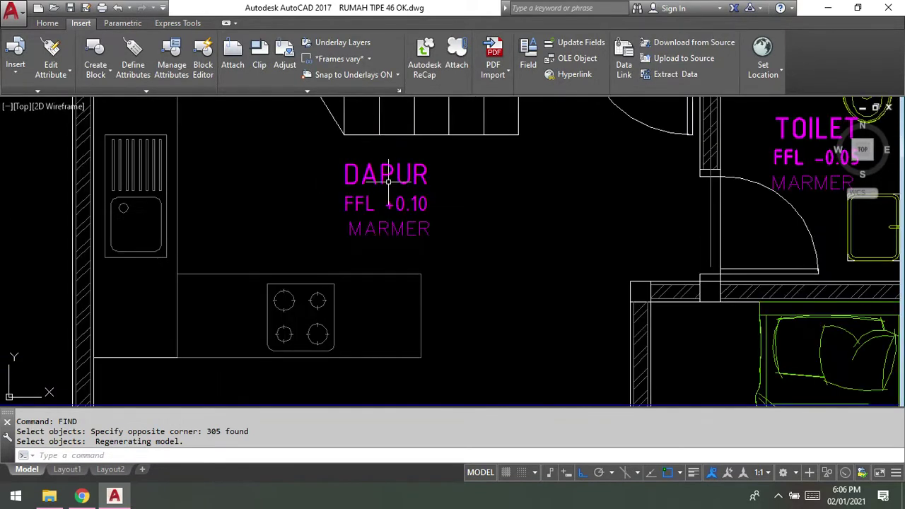
pyautogui.scroll(2, 388, 184)
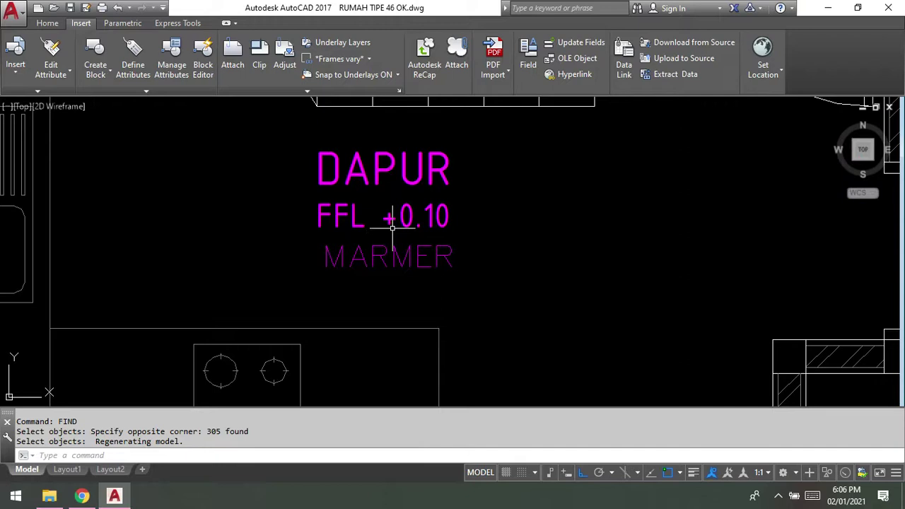